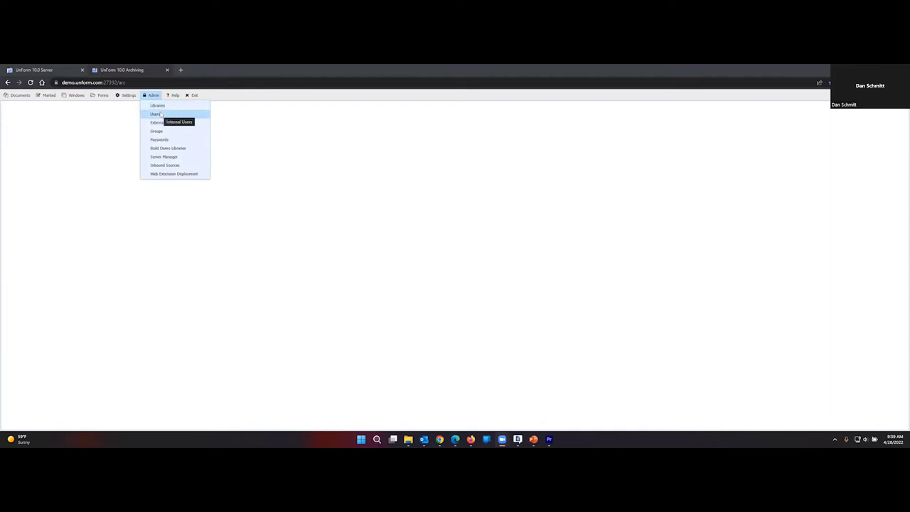
Add a new internal user and fill in its user ID and user name.
{"action": "left_click", "coordinate": [155, 114]}
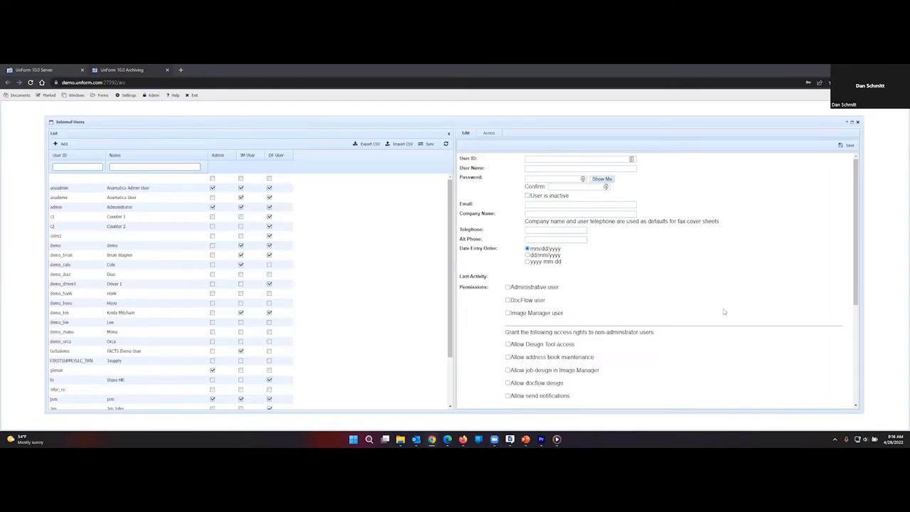
{"action": "left_click", "coordinate": [60, 144]}
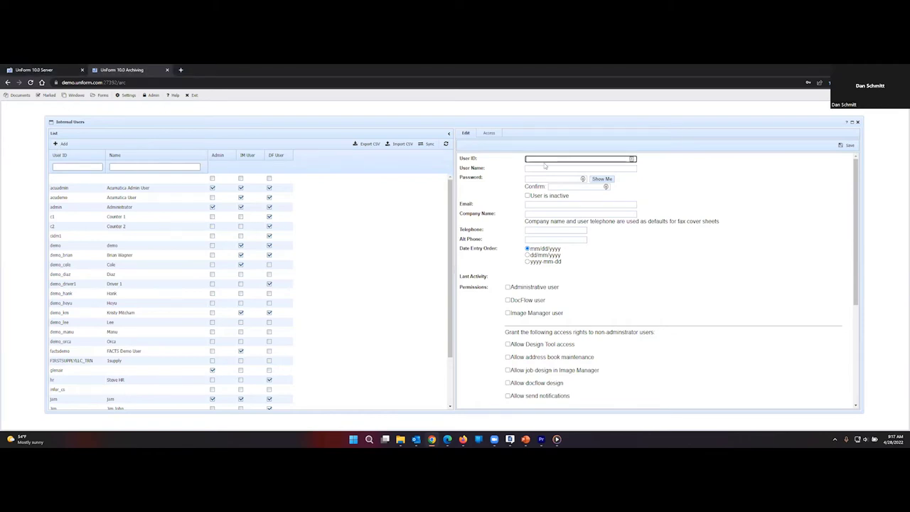
{"action": "type", "text": "bob"}
{"action": "key", "text": "Tab"}
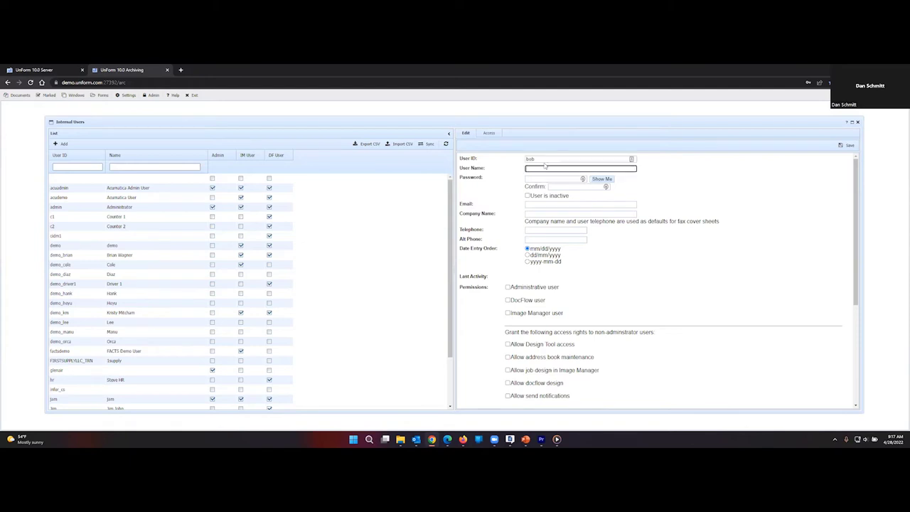
{"action": "type", "text": "bob"}
Enter the password, verify it with Show Me, and move to the Confirm field.
{"action": "key", "text": "Tab"}
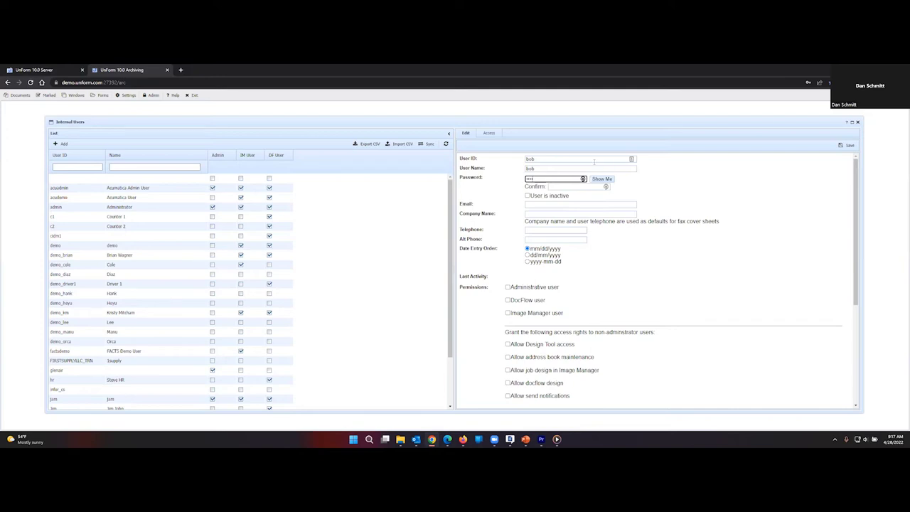
{"action": "left_click", "coordinate": [602, 178]}
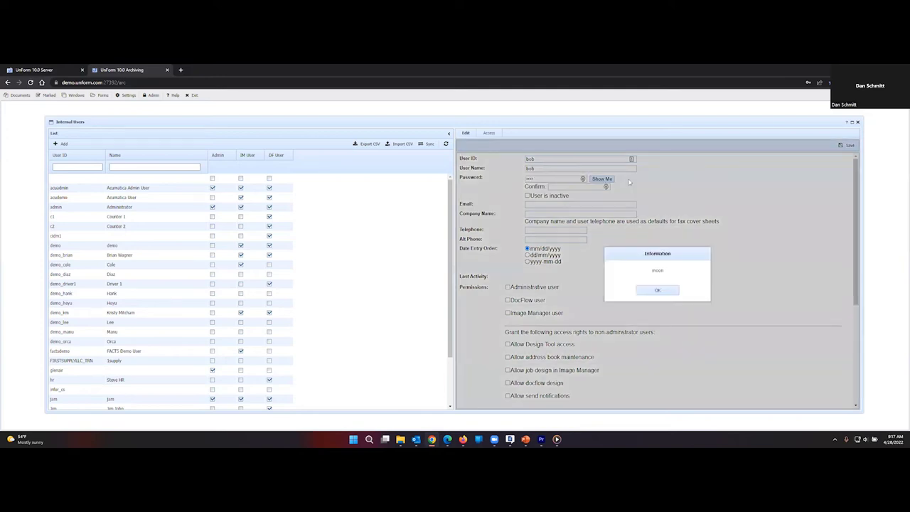
{"action": "left_click", "coordinate": [657, 290]}
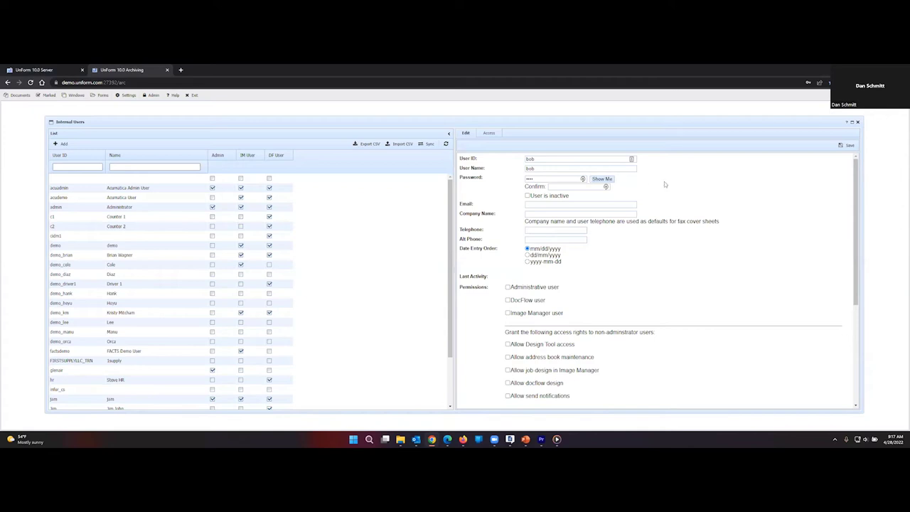
{"action": "key", "text": "Tab"}
{"action": "key", "text": "Tab"}
{"action": "key", "text": "Tab"}
{"action": "key", "text": "Tab"}
{"action": "key", "text": "Tab"}
Complete the user's e-mail address and set Company Name to SDSI.
{"action": "left_click", "coordinate": [545, 203]}
{"action": "type", "text": "@syn"}
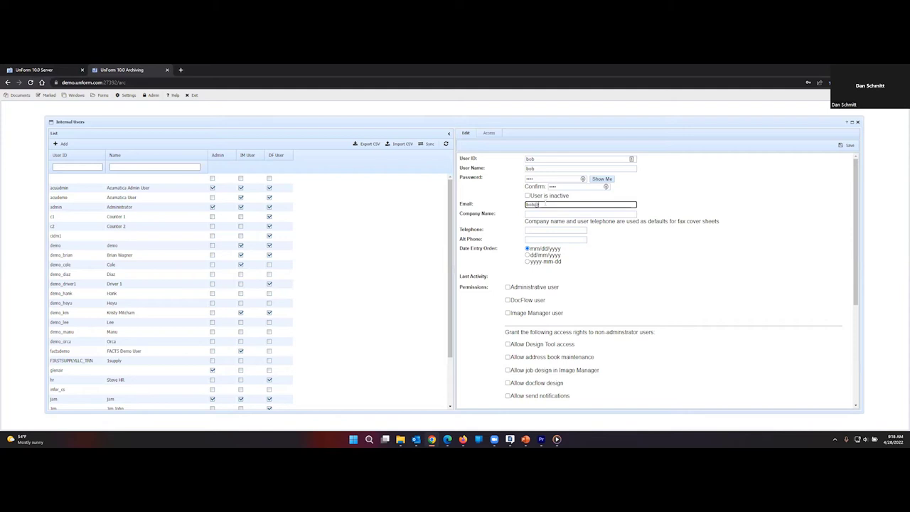
{"action": "type", "text": "erget"}
{"action": "type", "text": "ic.c"}
{"action": "type", "text": "ata.com"}
{"action": "key", "text": "Tab"}
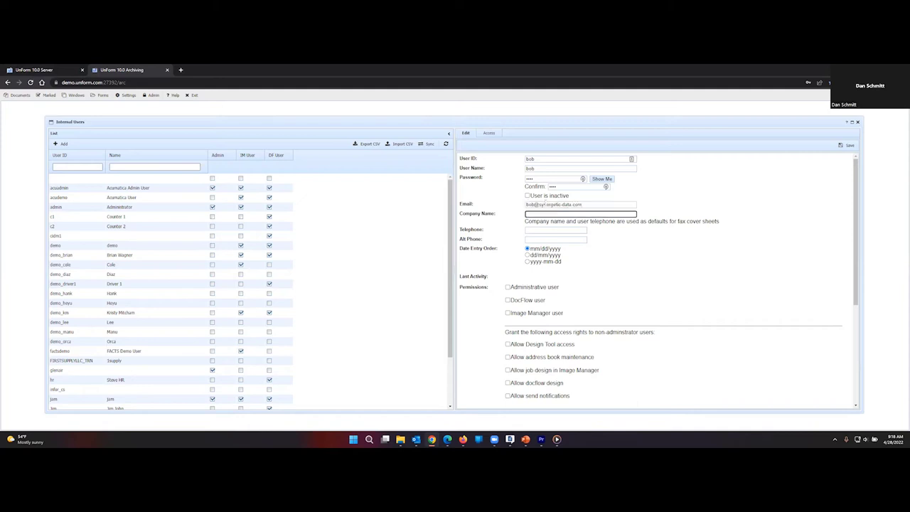
{"action": "type", "text": "SDSI"}
{"action": "key", "text": "Tab"}
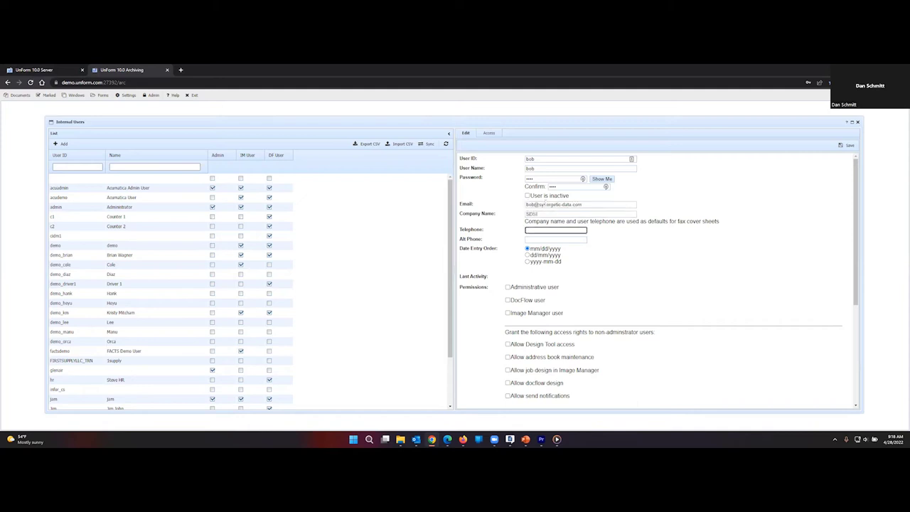
Grant Image Manager user, address book maintenance and Image Manager job design permissions.
{"action": "key", "text": "Tab"}
{"action": "key", "text": "Tab"}
{"action": "key", "text": "Tab"}
{"action": "key", "text": "Tab"}
{"action": "key", "text": "Tab"}
{"action": "left_click", "coordinate": [509, 313]}
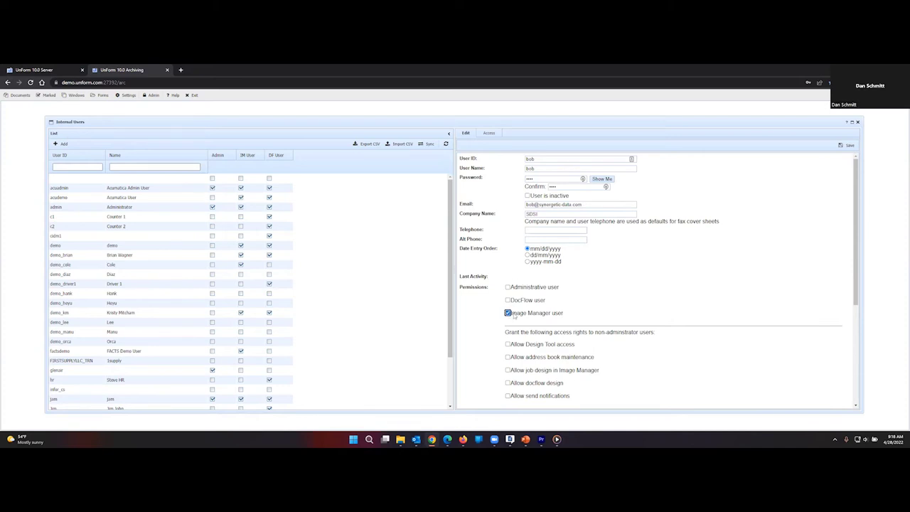
{"action": "left_click", "coordinate": [508, 357]}
{"action": "left_click", "coordinate": [508, 370]}
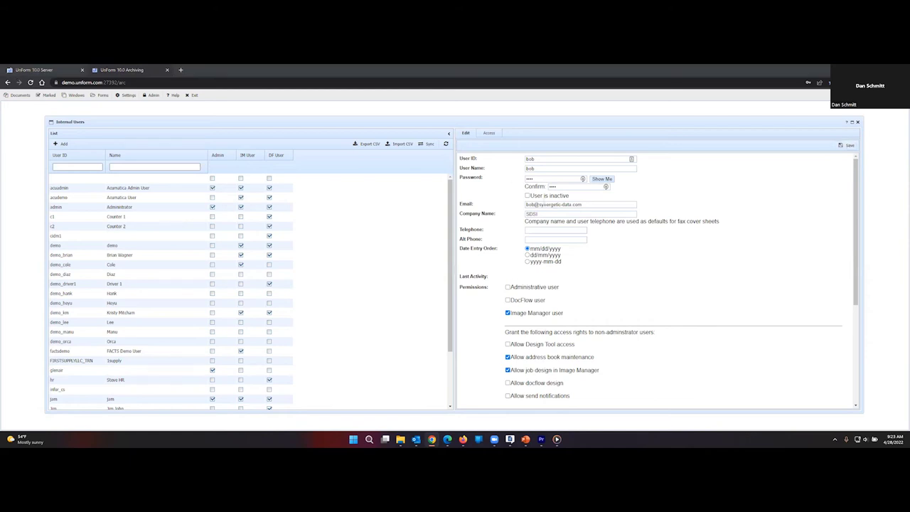
Give the user Default access to the /opt/uf100/arc/HR library and save the user record.
{"action": "left_click", "coordinate": [489, 134]}
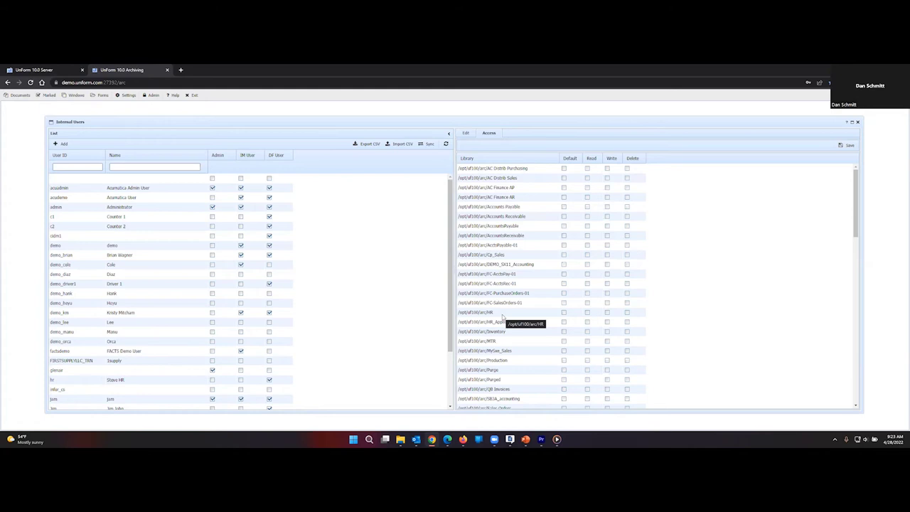
{"action": "left_click", "coordinate": [564, 312]}
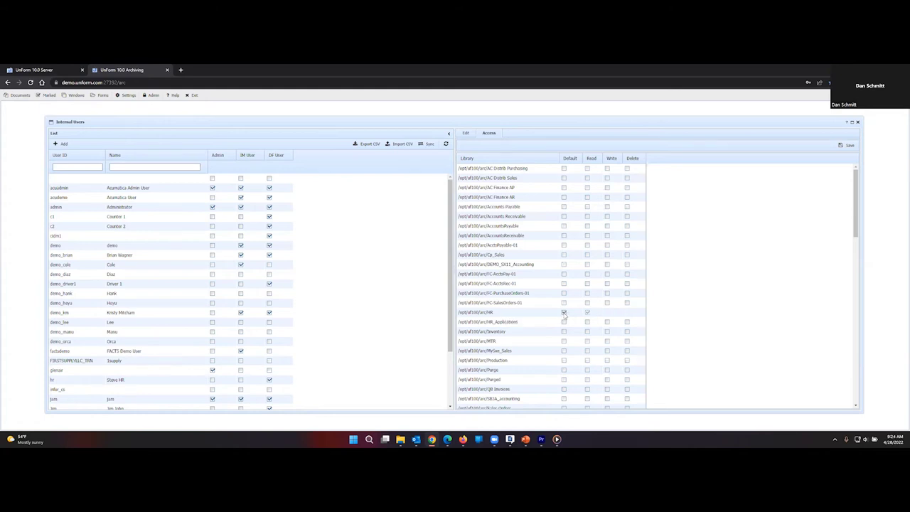
{"action": "left_click", "coordinate": [851, 146]}
{"action": "left_click", "coordinate": [650, 293]}
{"action": "left_click", "coordinate": [466, 134]}
{"action": "left_click", "coordinate": [849, 145]}
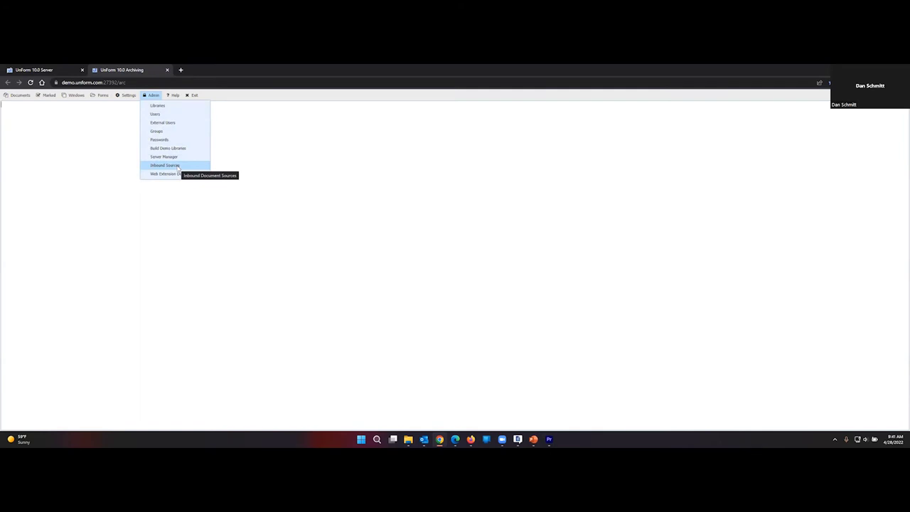
Allow the new user on the HR inbound source and save it.
{"action": "left_click", "coordinate": [177, 165]}
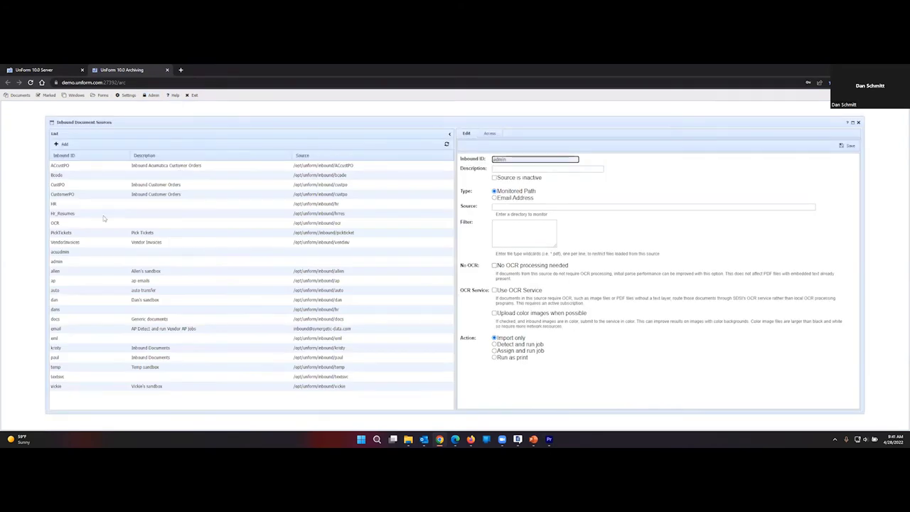
{"action": "left_click", "coordinate": [64, 204]}
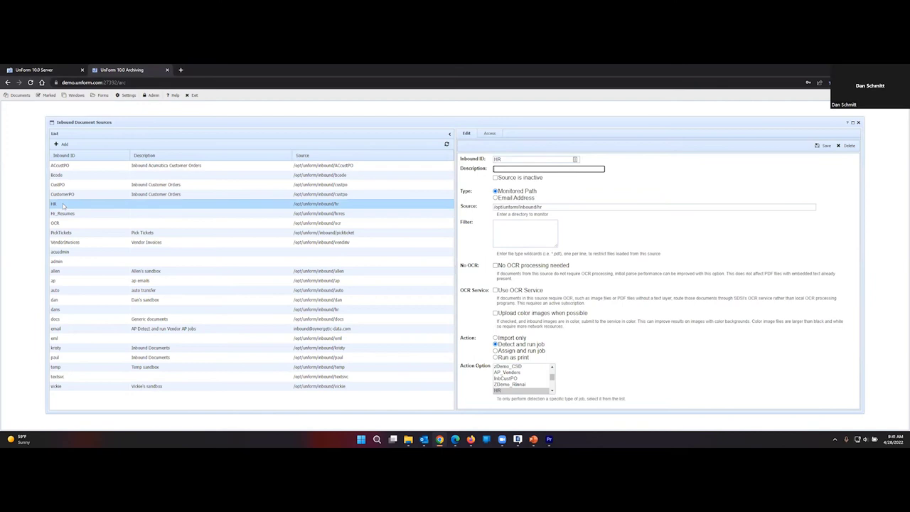
{"action": "left_click", "coordinate": [490, 135]}
{"action": "left_click", "coordinate": [466, 199]}
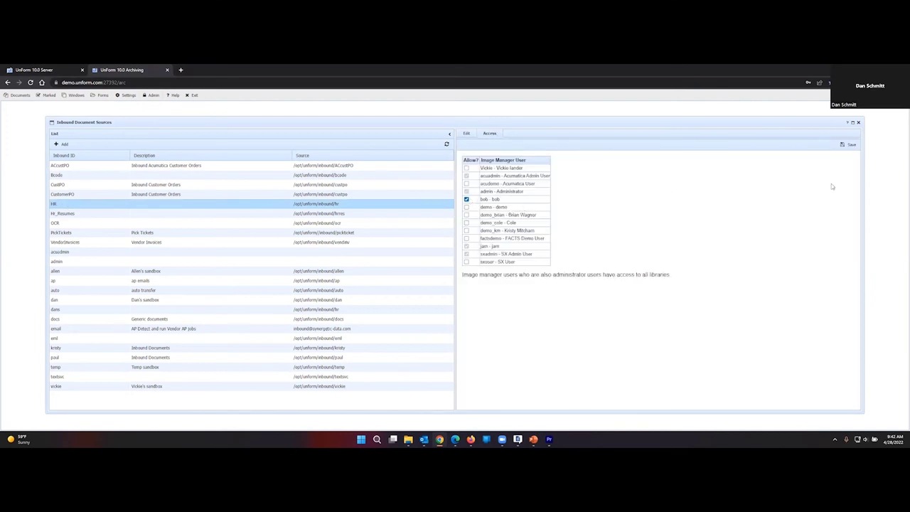
{"action": "left_click", "coordinate": [850, 146]}
Allow the new user on the Hr_Resumes inbound source and save it.
{"action": "left_click", "coordinate": [87, 215]}
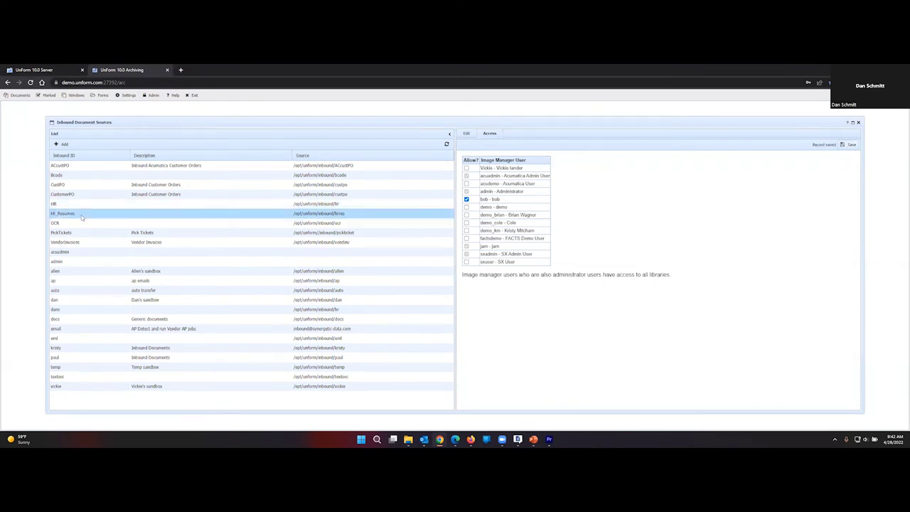
{"action": "left_click", "coordinate": [489, 133]}
{"action": "left_click", "coordinate": [466, 199]}
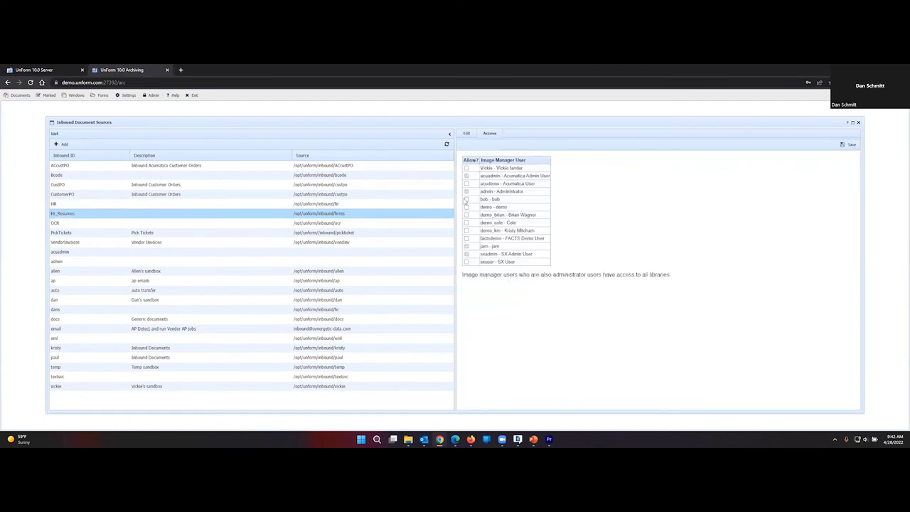
{"action": "left_click", "coordinate": [846, 147]}
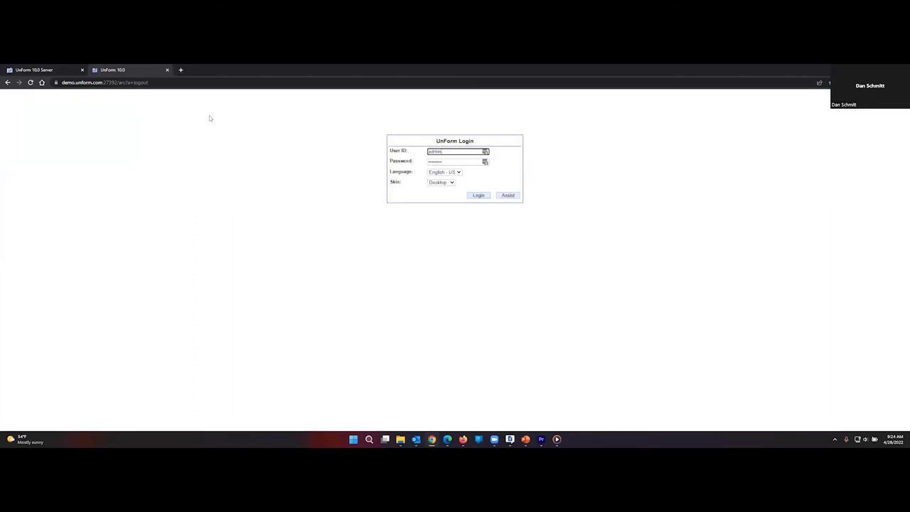
Log in with the new user's ID and password and confirm which account is logged in.
{"action": "type", "text": "ba"}
{"action": "key", "text": "Tab"}
{"action": "type", "text": "b"}
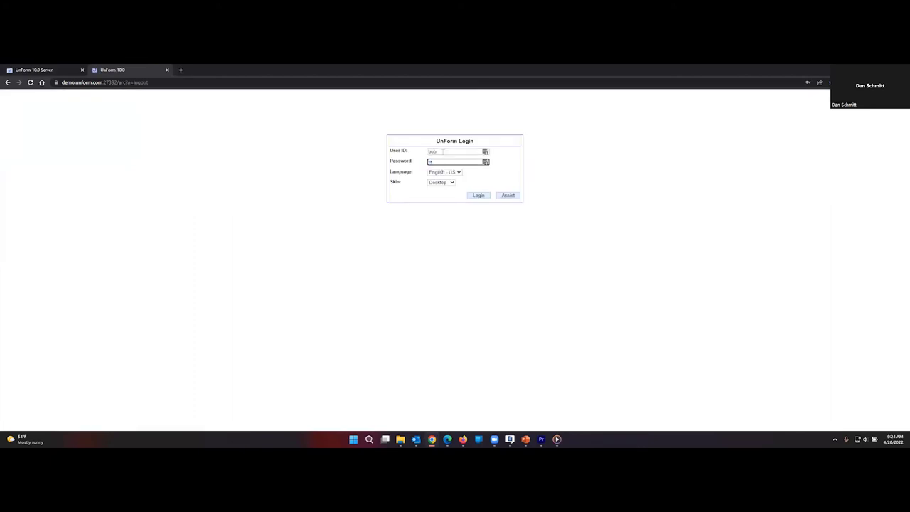
{"action": "left_click", "coordinate": [480, 196]}
{"action": "left_click", "coordinate": [170, 95]}
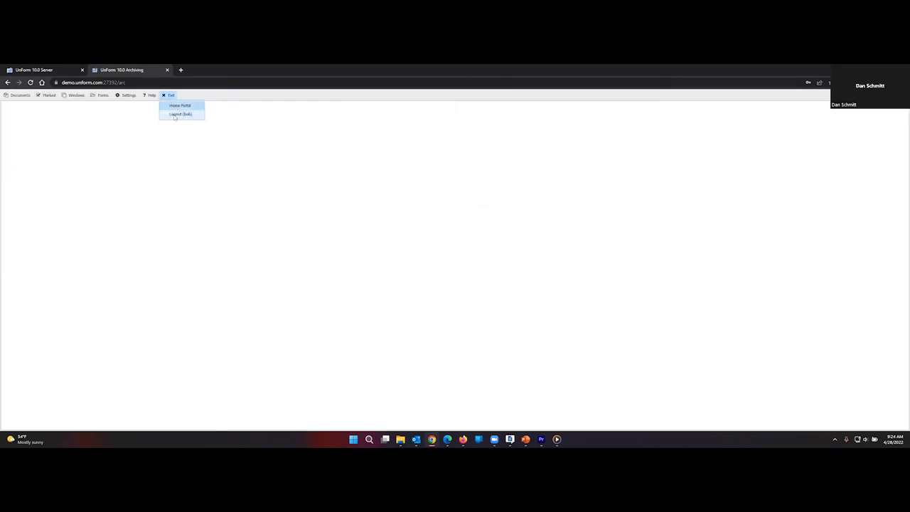
{"action": "left_click", "coordinate": [19, 95]}
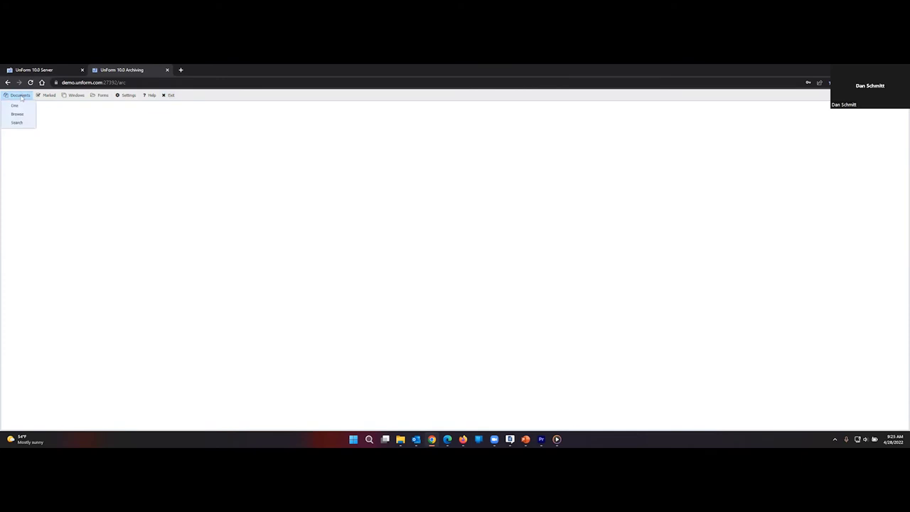
Look up an HR job application by its Doc ID and view its scanned image.
{"action": "left_click", "coordinate": [21, 106]}
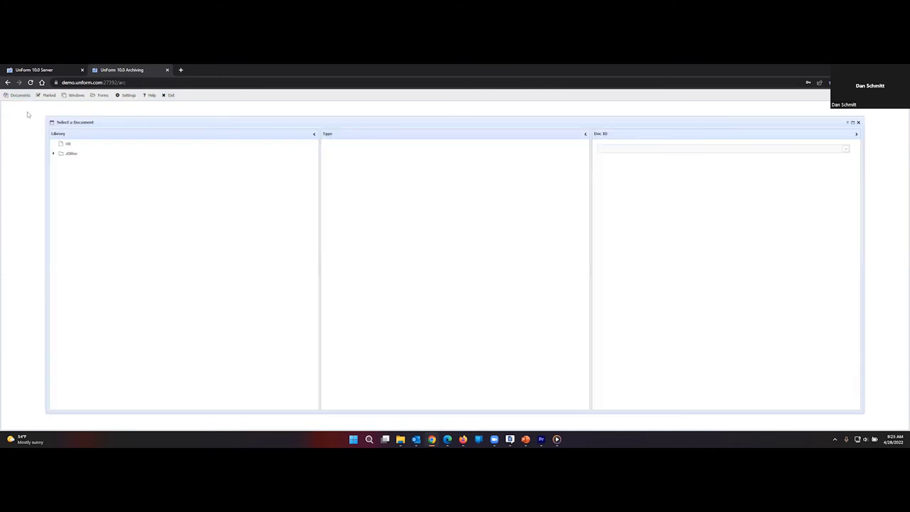
{"action": "left_click", "coordinate": [77, 144]}
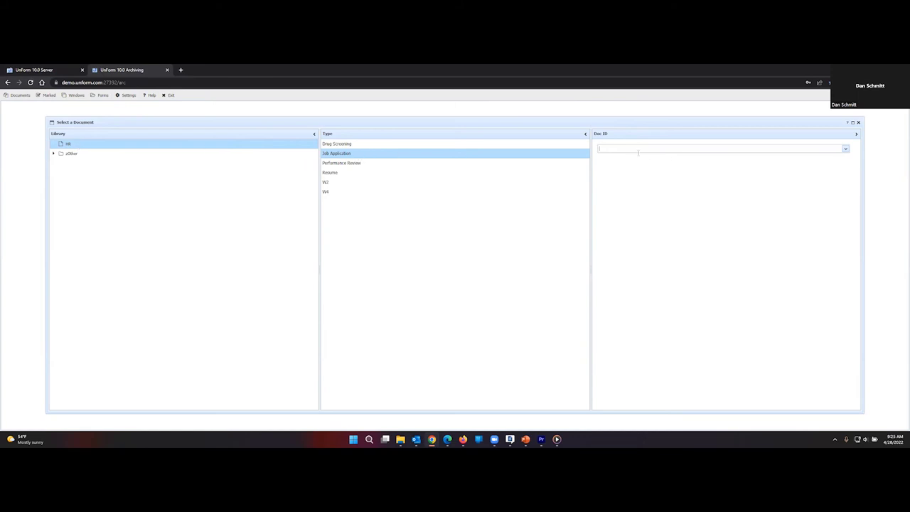
{"action": "type", "text": "Smith-2445"}
{"action": "key", "text": "Return"}
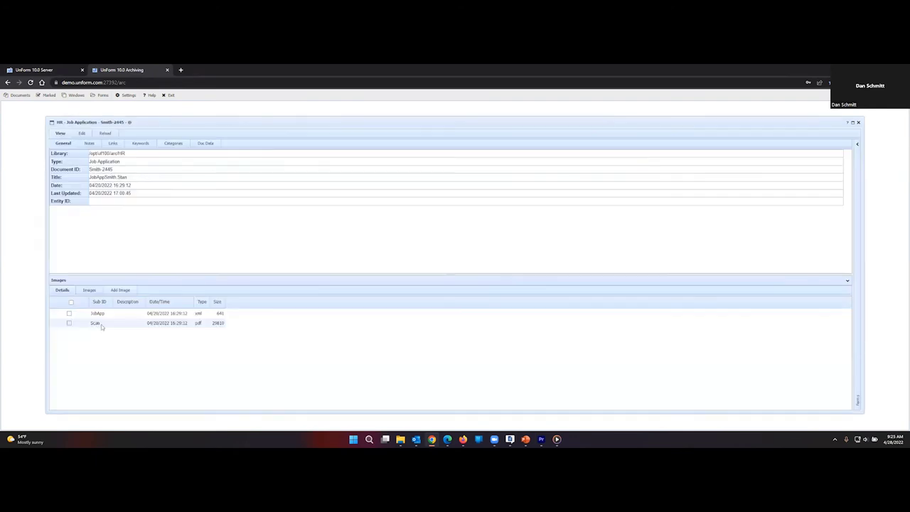
{"action": "double_click", "coordinate": [104, 325]}
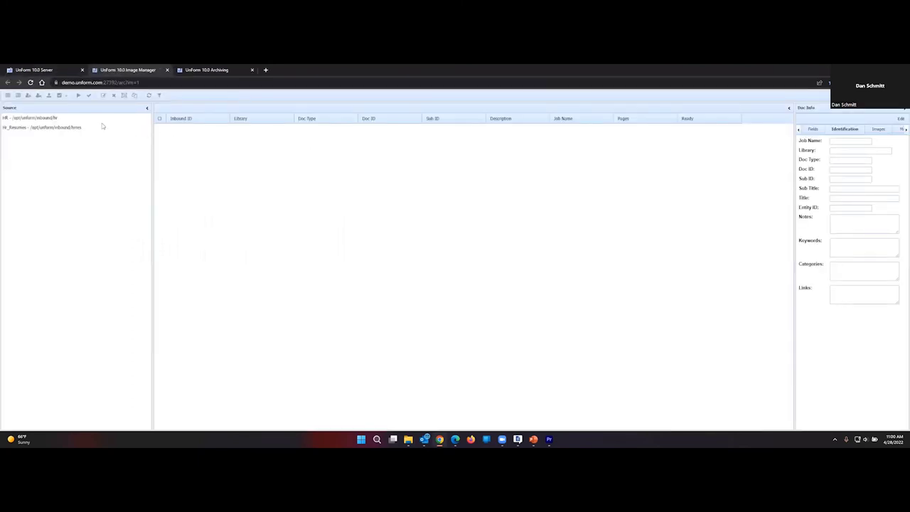
Review HR's pending job application, then list the three pending Hr_Resumes documents.
{"action": "left_click", "coordinate": [62, 119]}
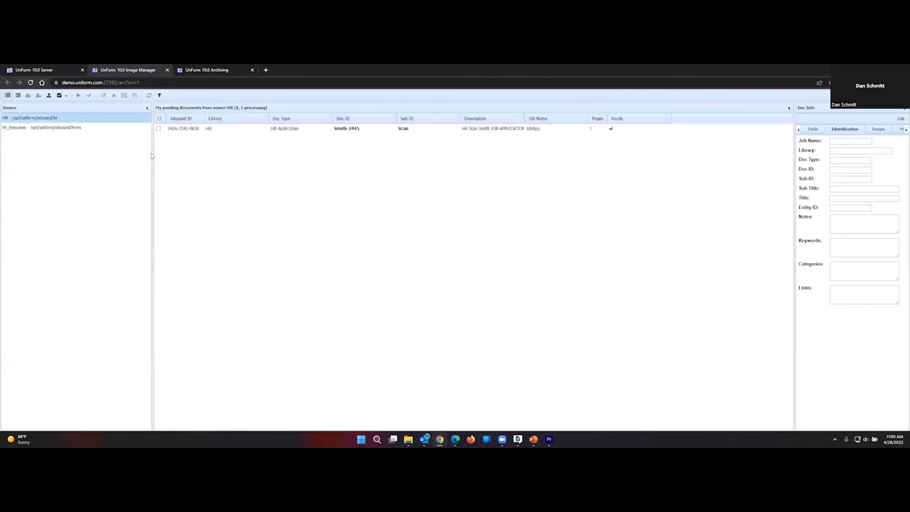
{"action": "left_click", "coordinate": [199, 128]}
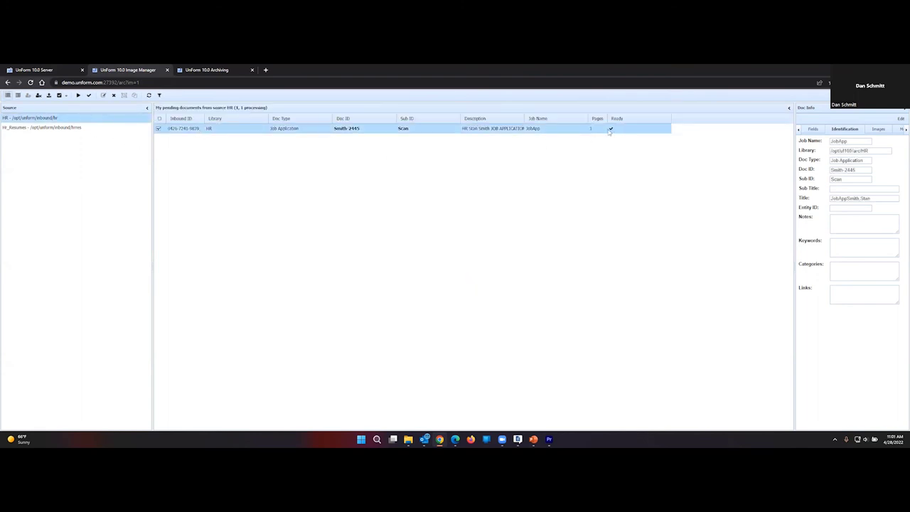
{"action": "left_click", "coordinate": [86, 129]}
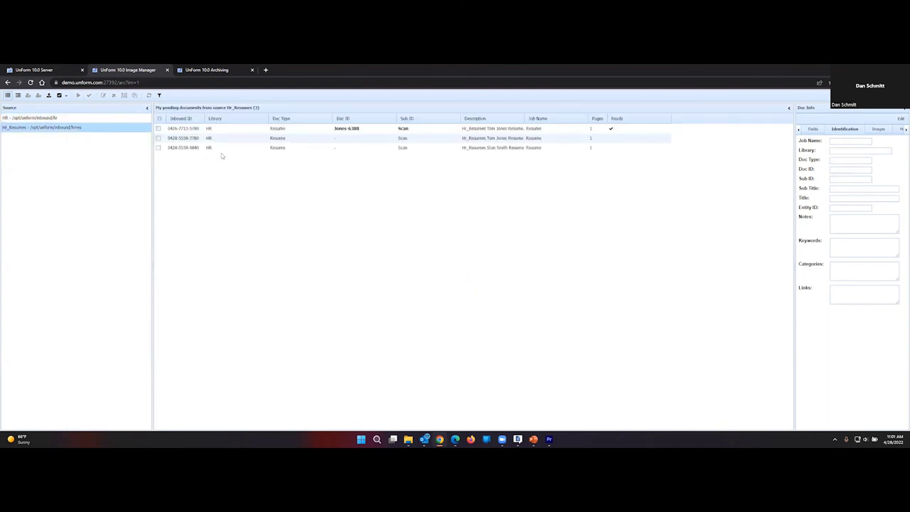